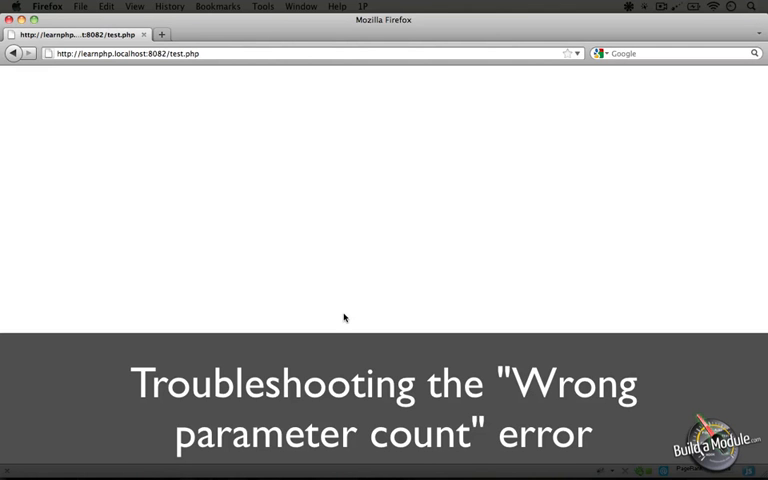
Remove the extra ')' on line 43 and uncomment example 5, the empty trim() call.
key("super+Tab")
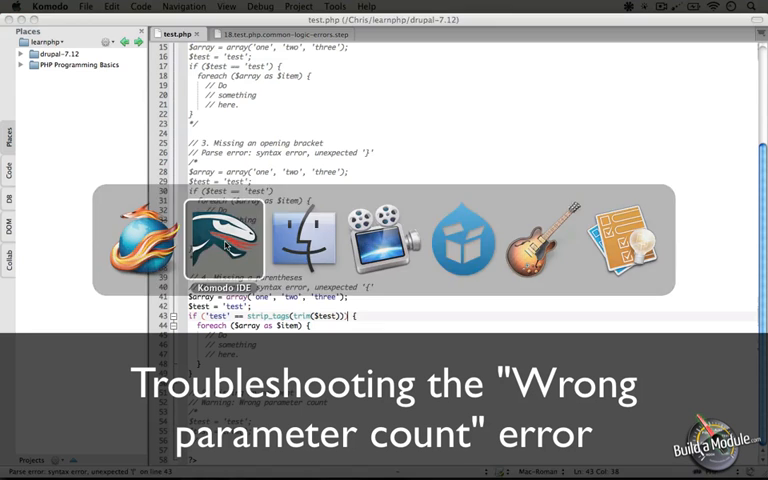
key("BackSpace")
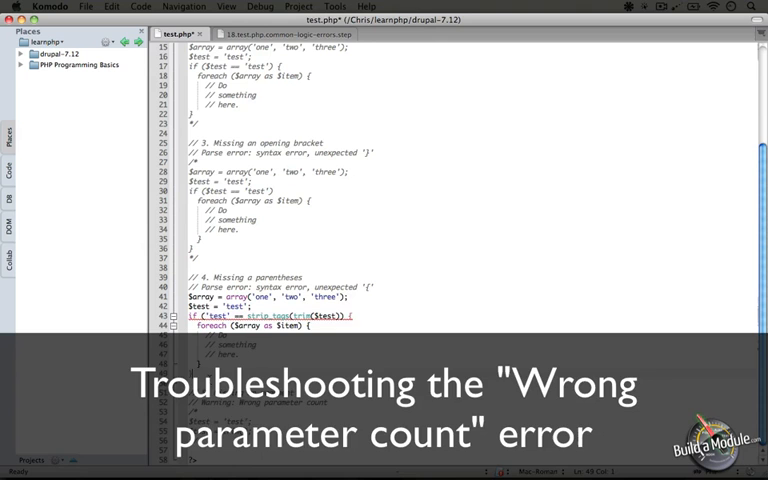
type("/*")
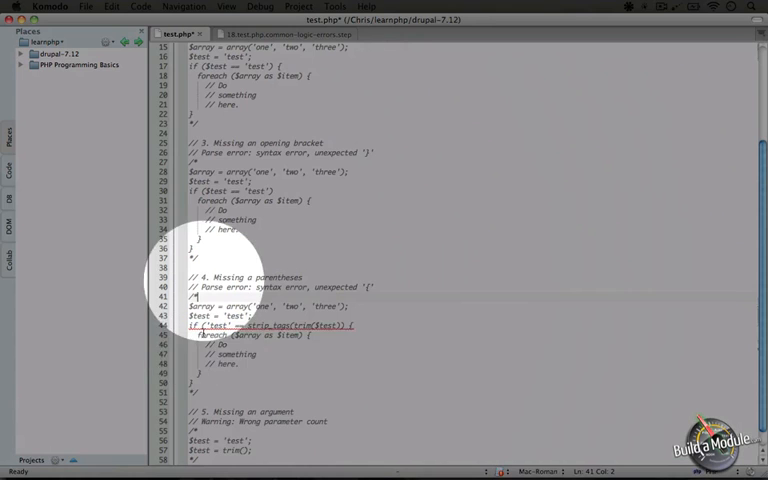
left_click(200, 432)
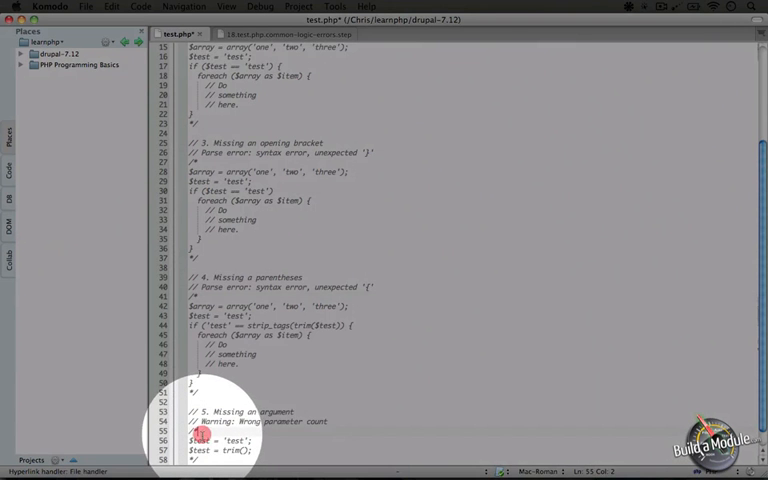
key("BackSpace")
key("BackSpace")
key("BackSpace")
left_click(206, 443)
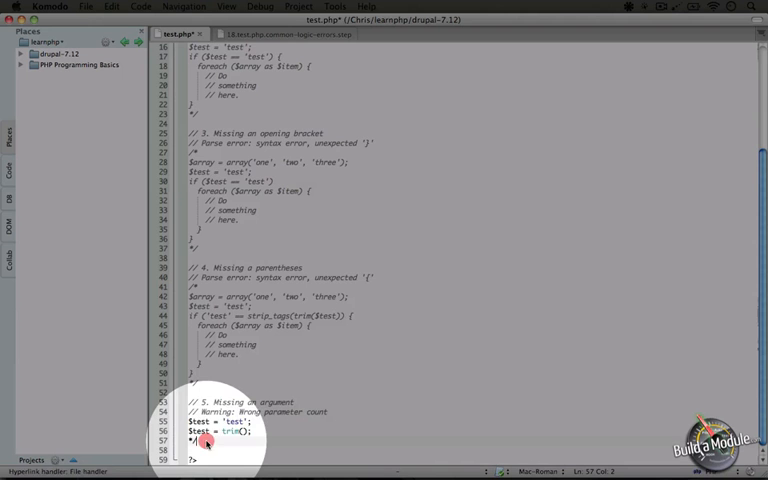
key("BackSpace")
key("BackSpace")
key("BackSpace")
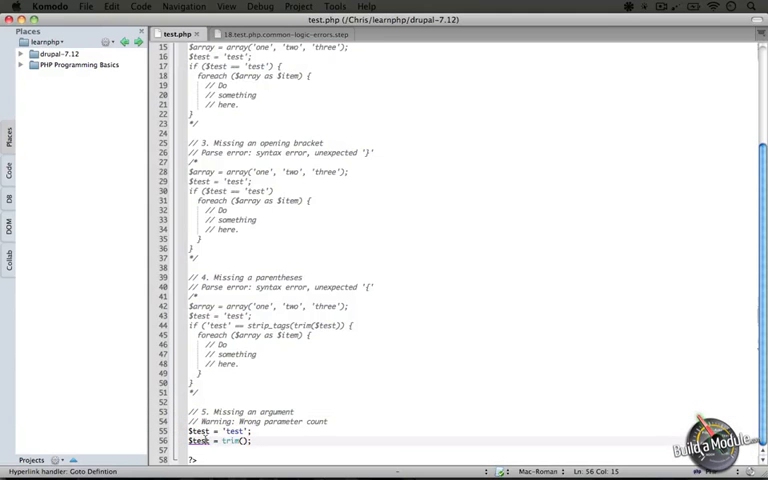
Reload test.php in Firefox to see the wrong parameter count warning for trim() on line 56.
key("super+Tab")
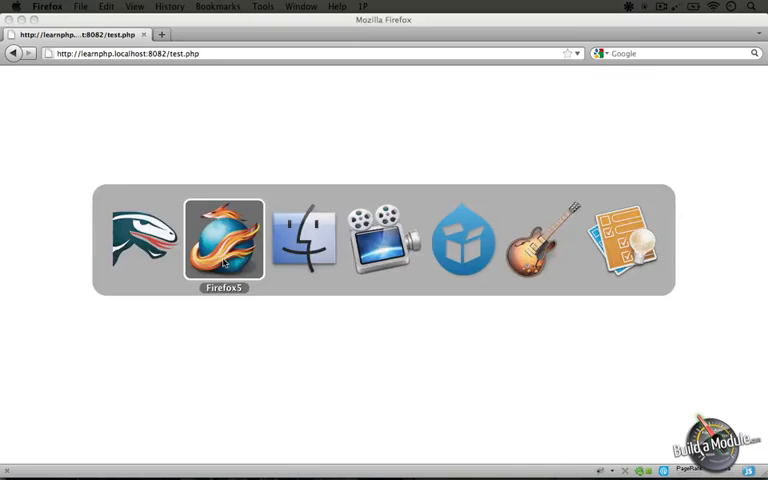
key("super+r")
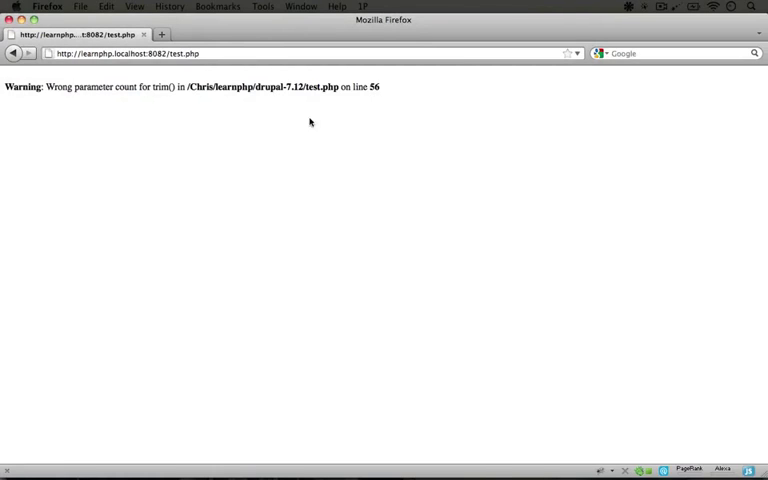
key("super+Tab")
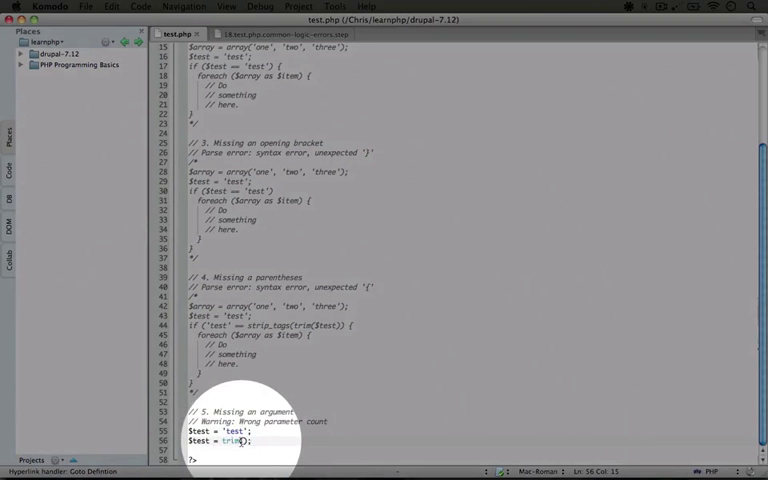
Pass $test into trim() on line 56, save test.php and return to Firefox.
left_click(243, 441)
type("$t")
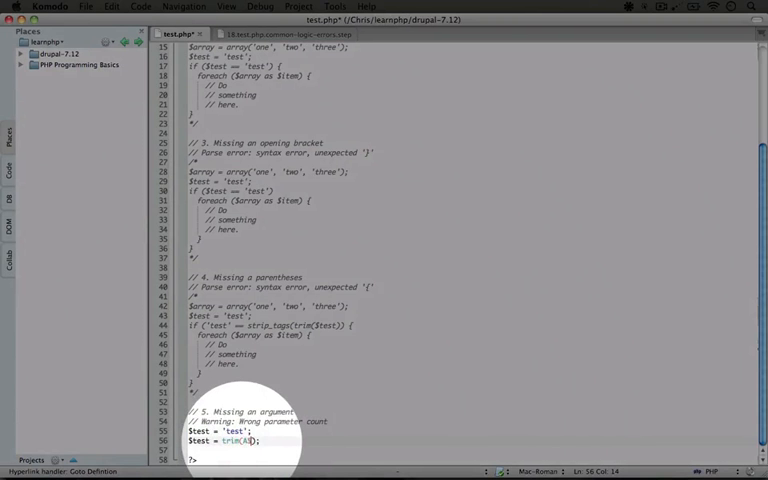
type("est")
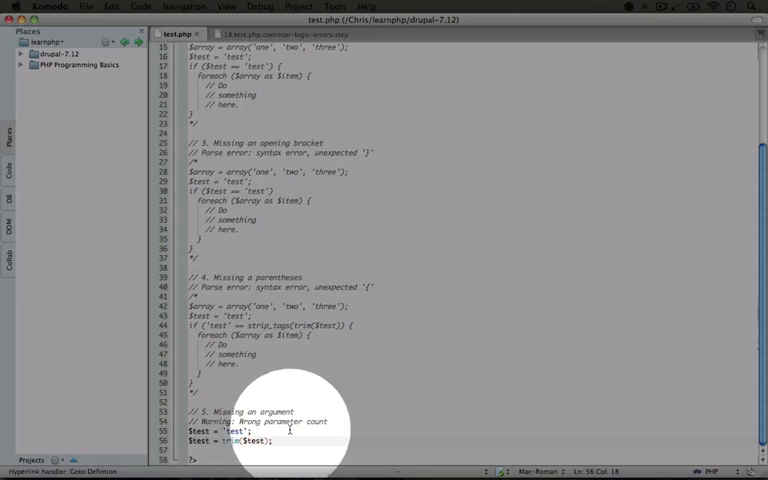
key("super+s")
key("super+Tab")
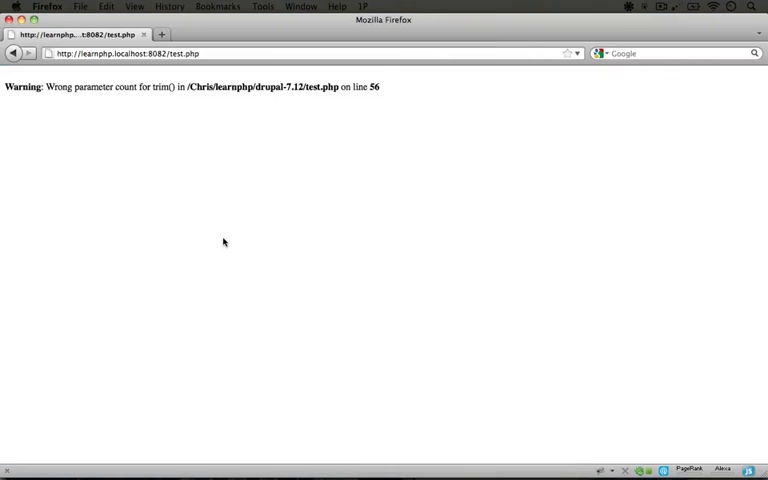